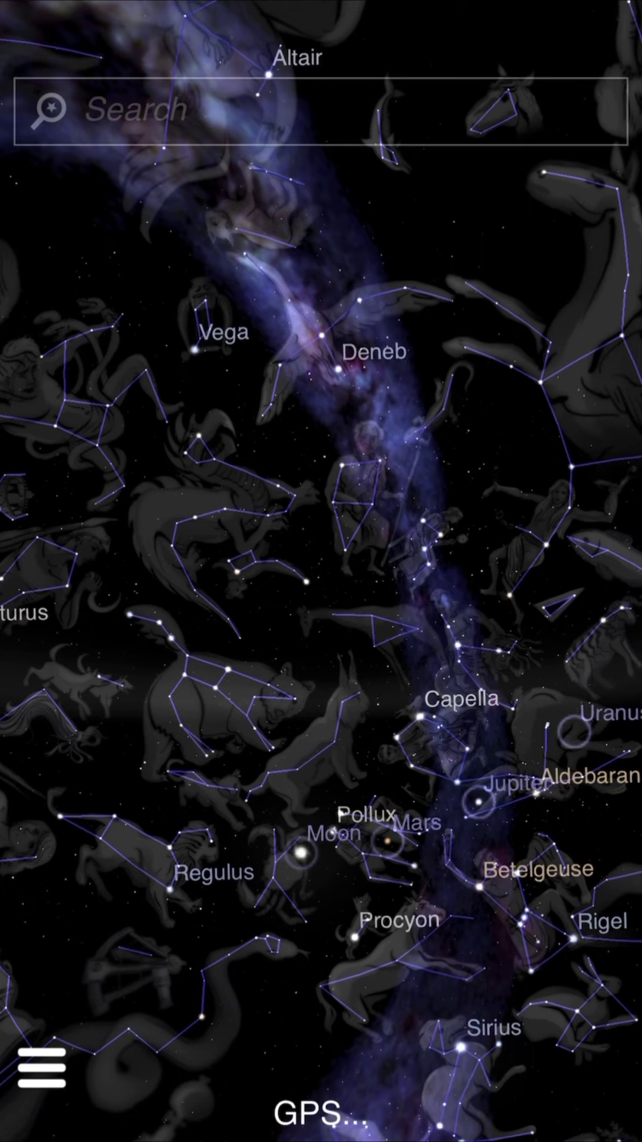
- Pan the sky from Vega and Deneb up to Capella and the Camelopardalis giraffe figure
left_click_drag(322, 625, 322, 535)
left_click_drag(322, 714, 321, 536)
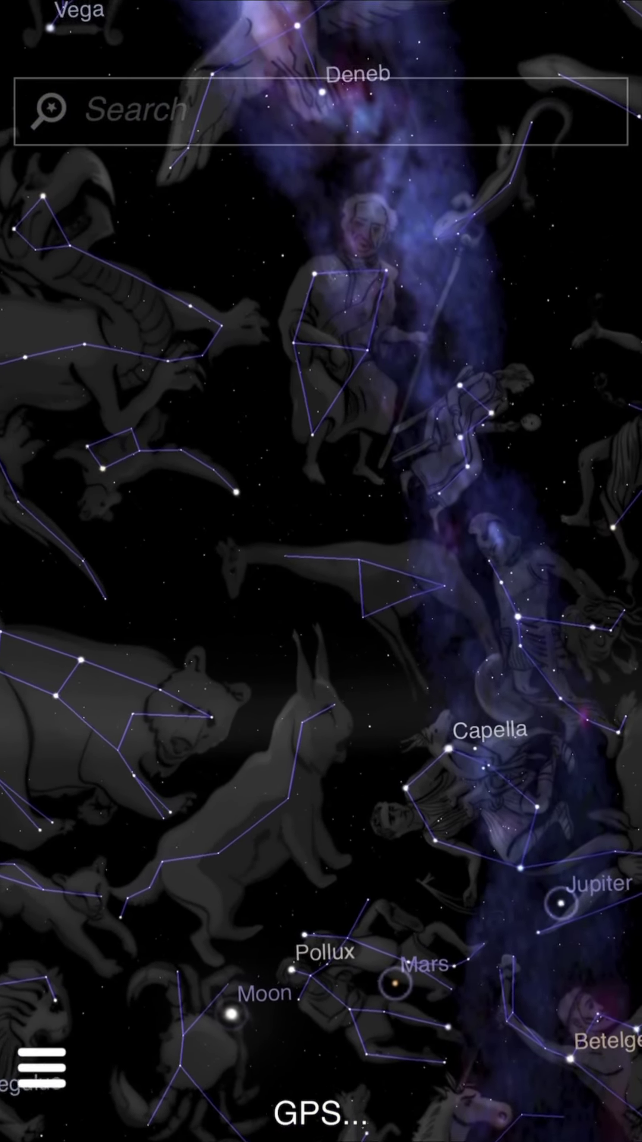
left_click_drag(321, 714, 321, 580)
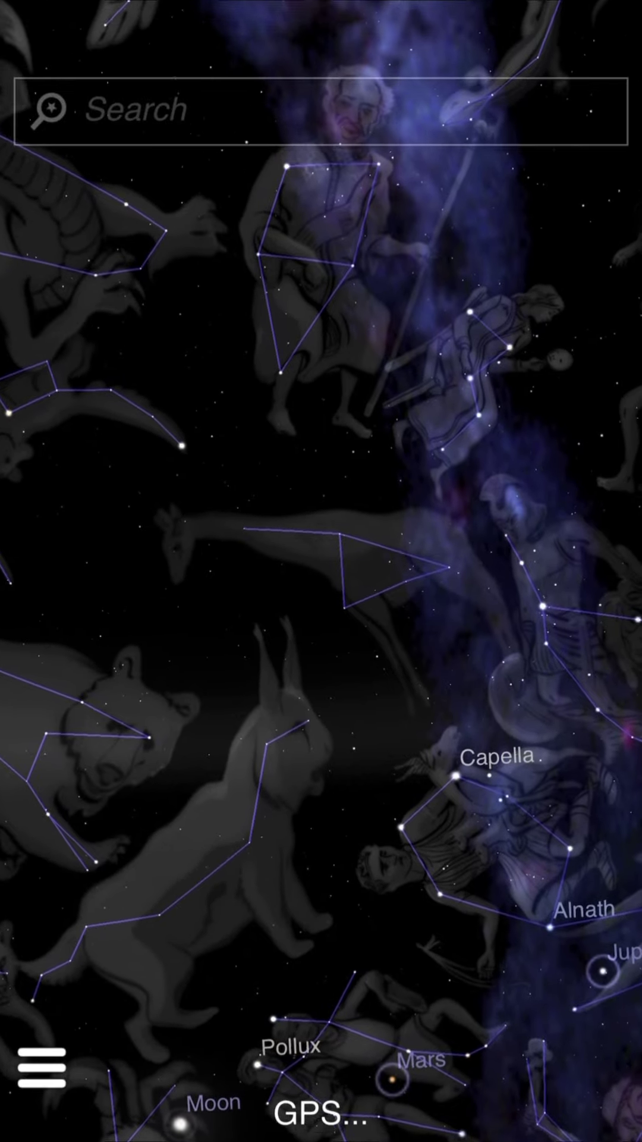
left_click_drag(321, 714, 321, 625)
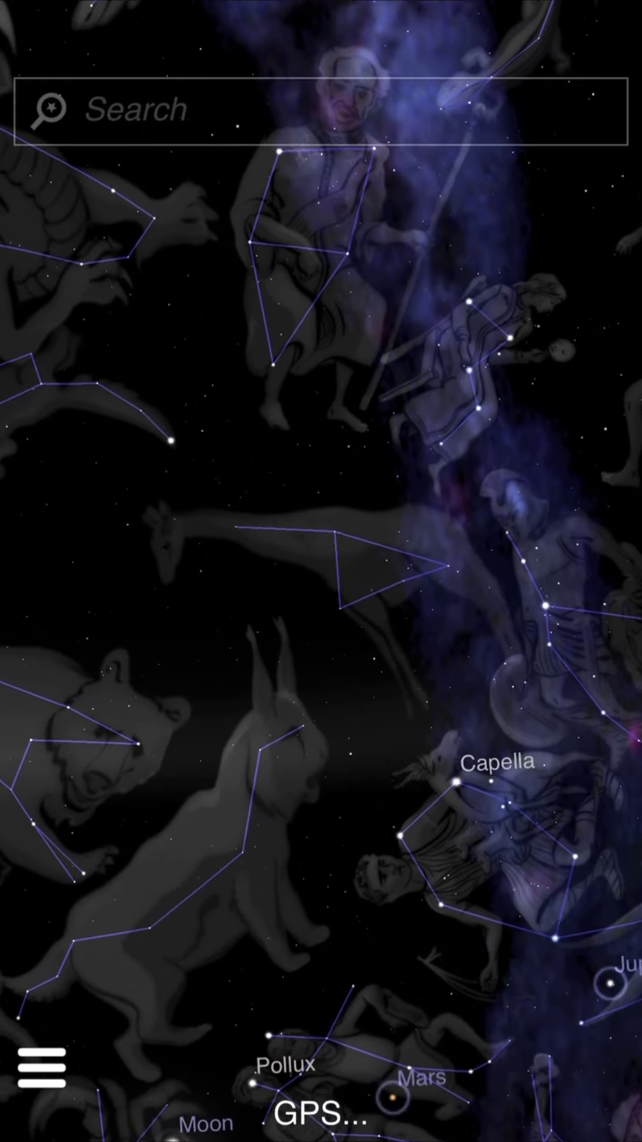
left_click_drag(321, 714, 322, 661)
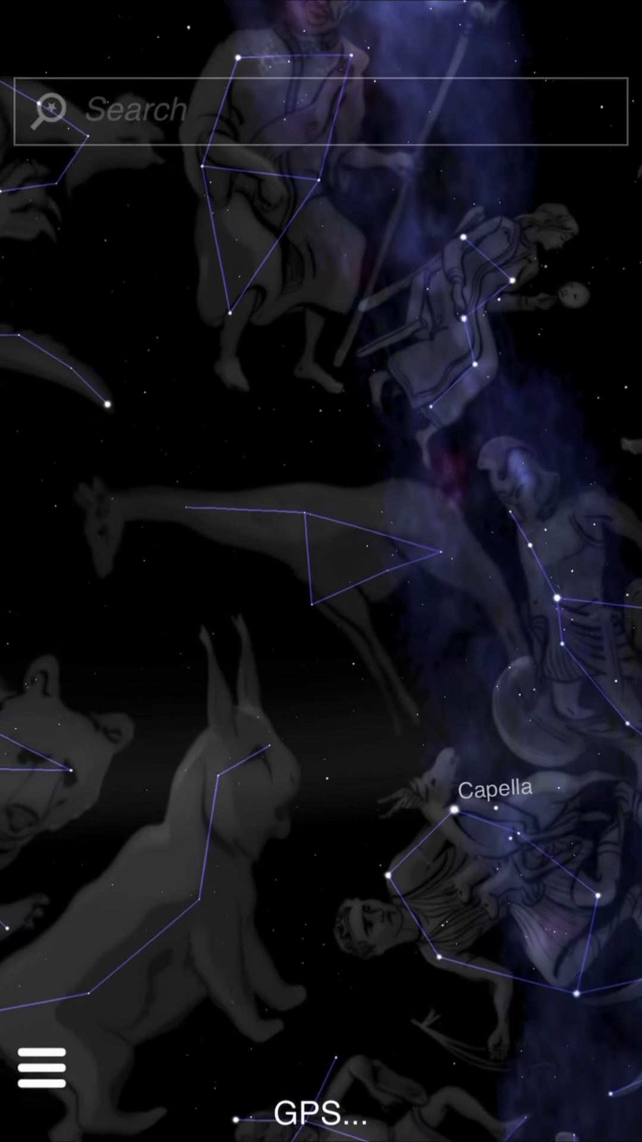